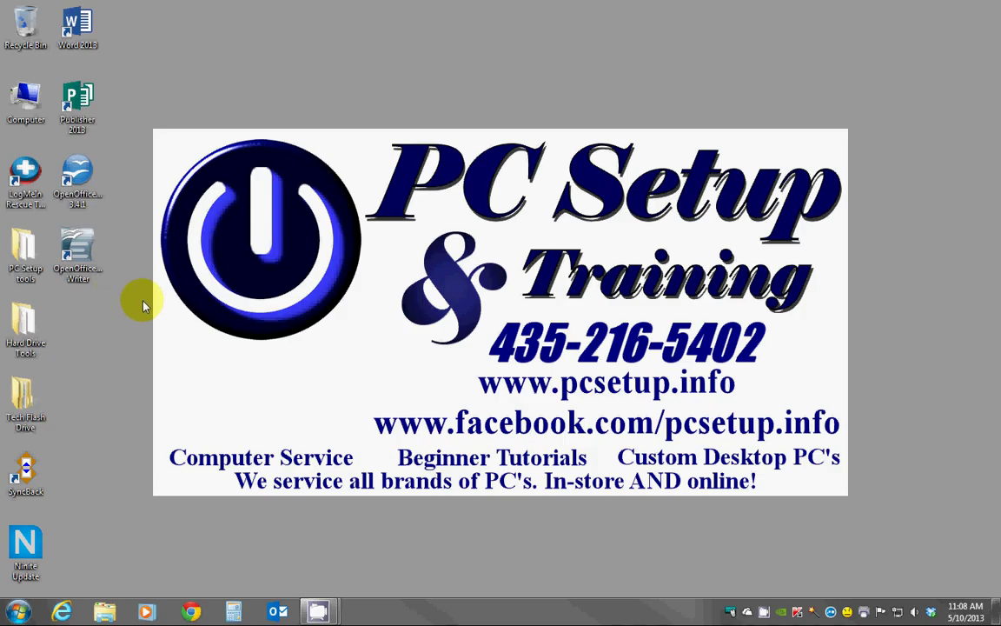
Step: Launch OpenOffice.org Writer from its desktop shortcut
left_click(80, 273)
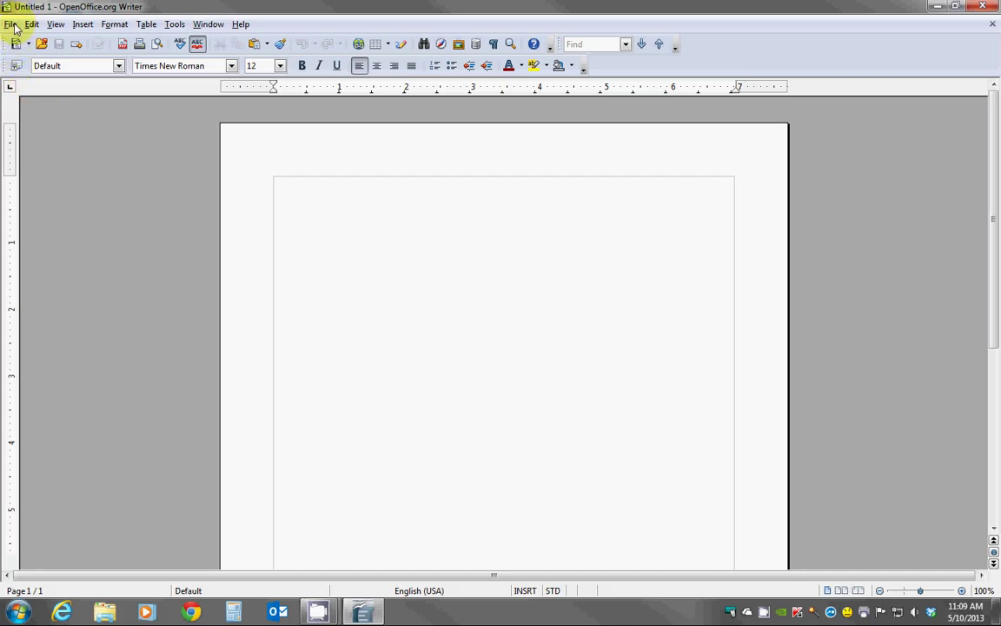
Step: Open the Labels dialog through File > New > Labels
left_click(13, 24)
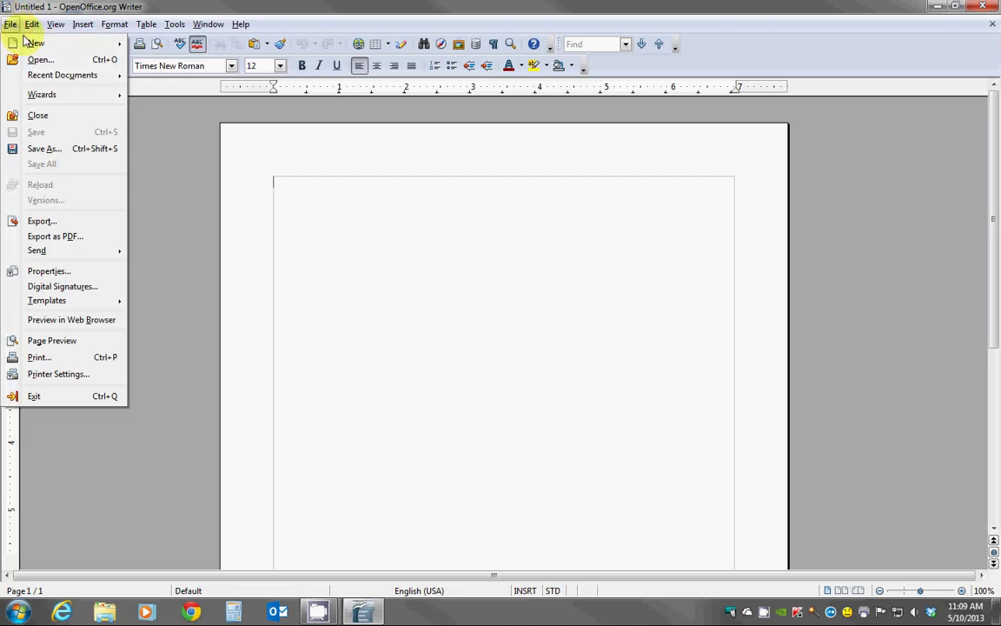
mouse_move(36, 43)
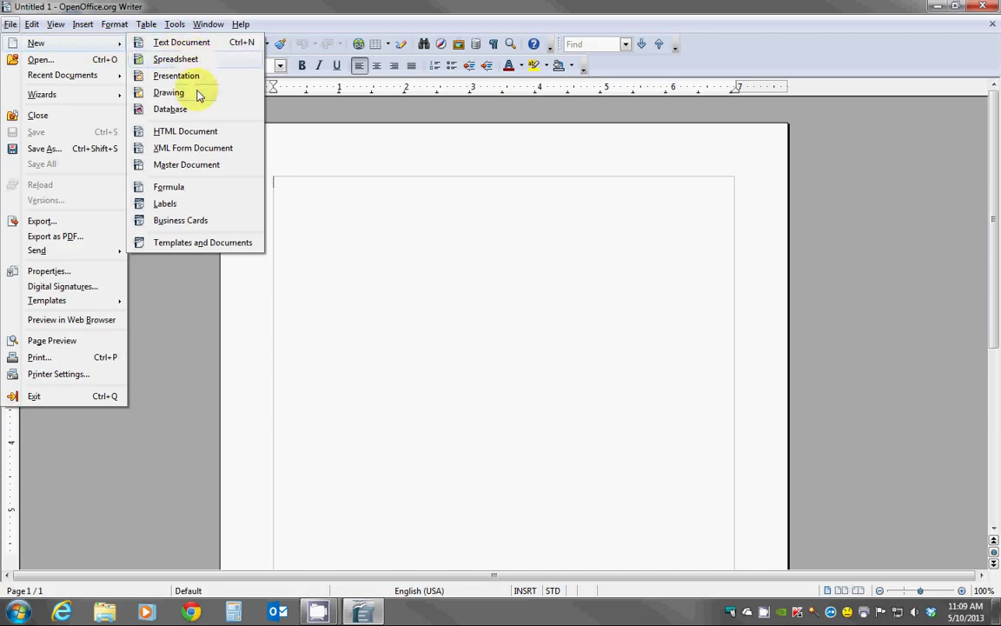
left_click(165, 207)
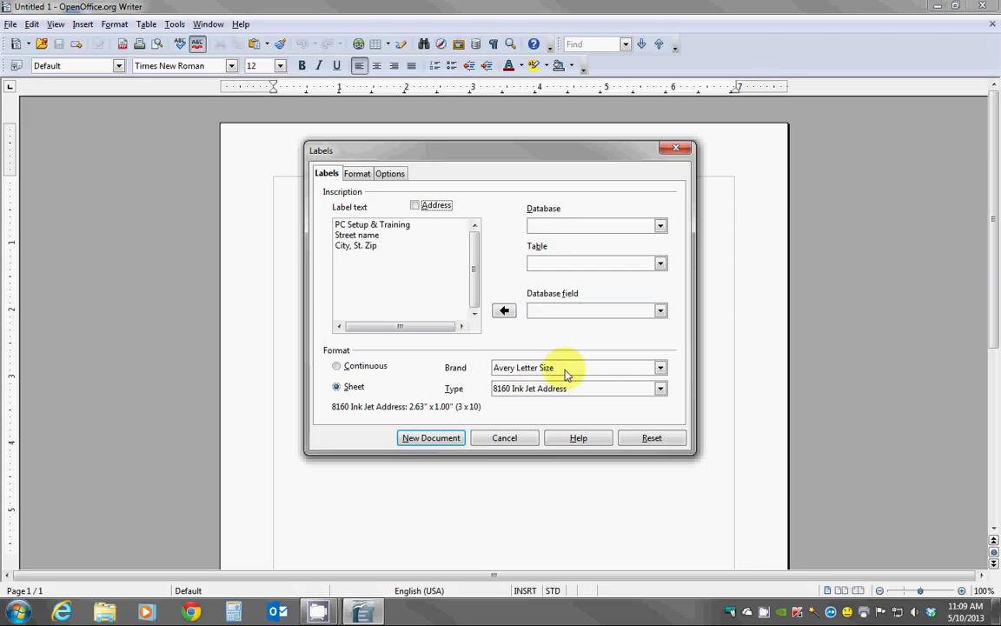
Step: Choose brand Avery Letter Size and type 8160 Ink Jet Address, then generate the label document
left_click(565, 374)
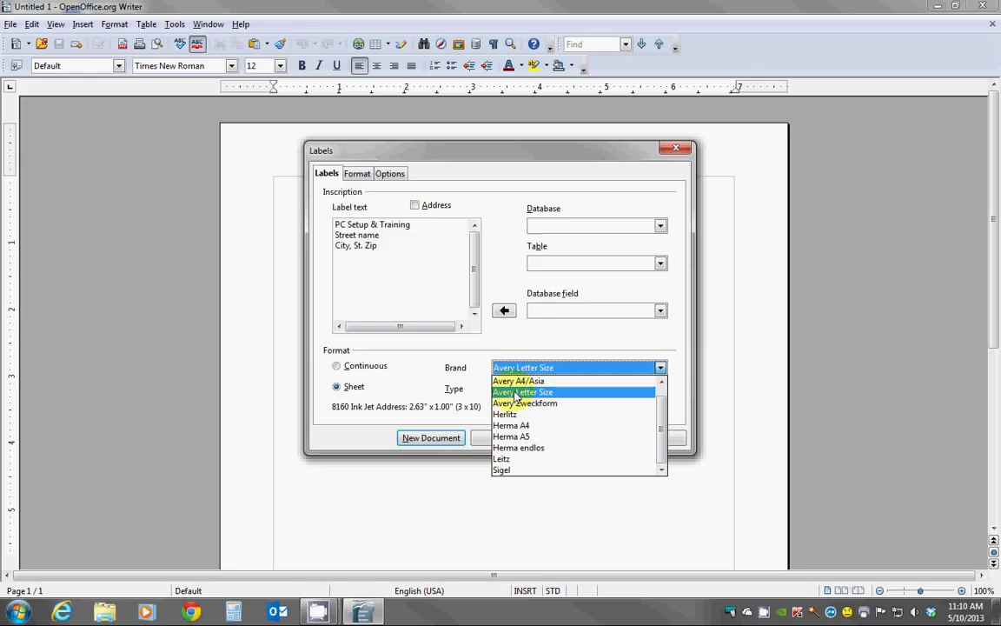
left_click(499, 368)
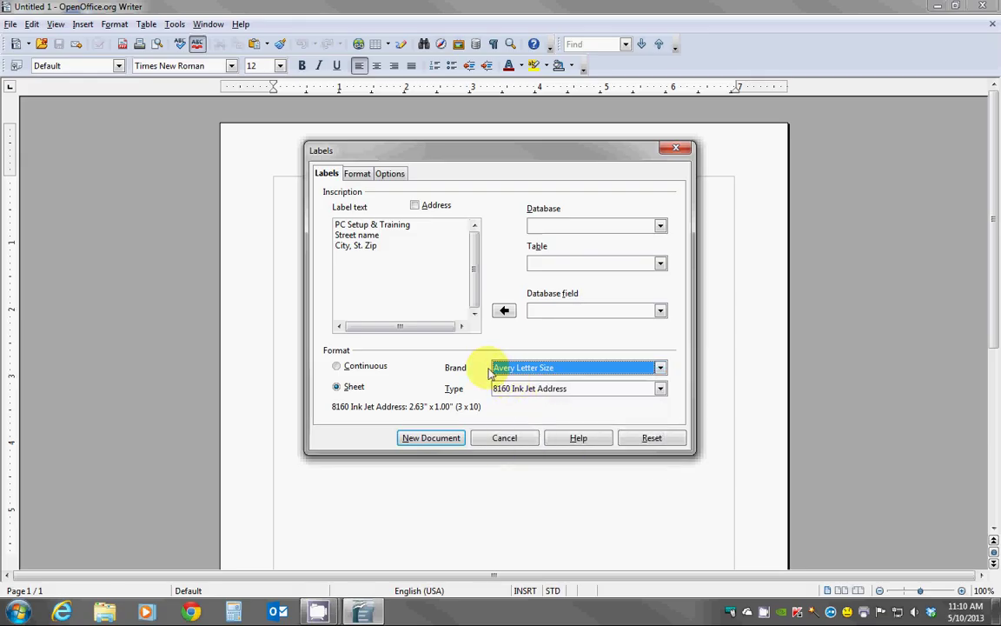
left_click(590, 390)
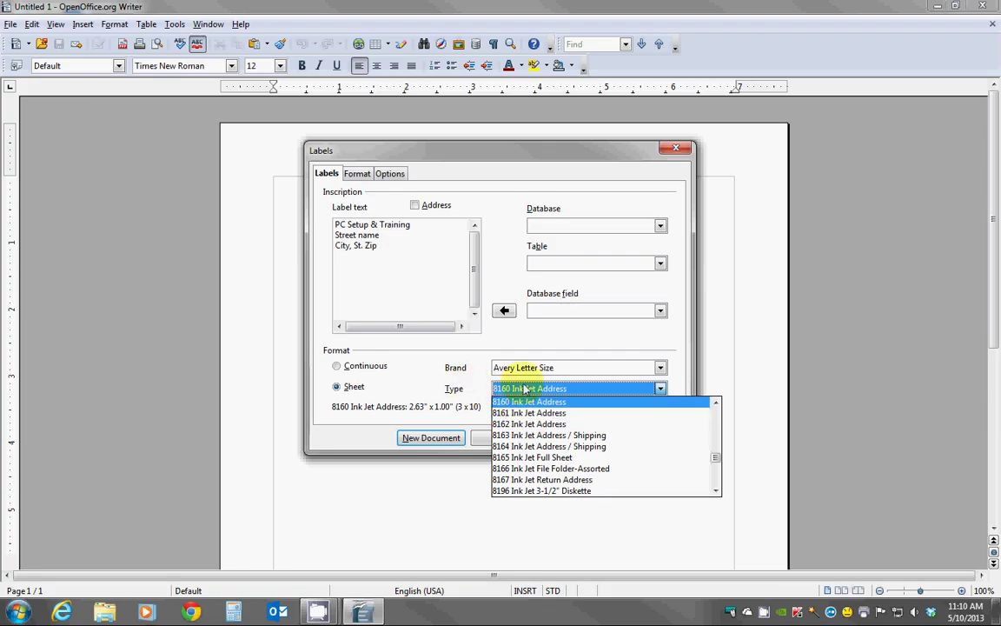
left_click(551, 389)
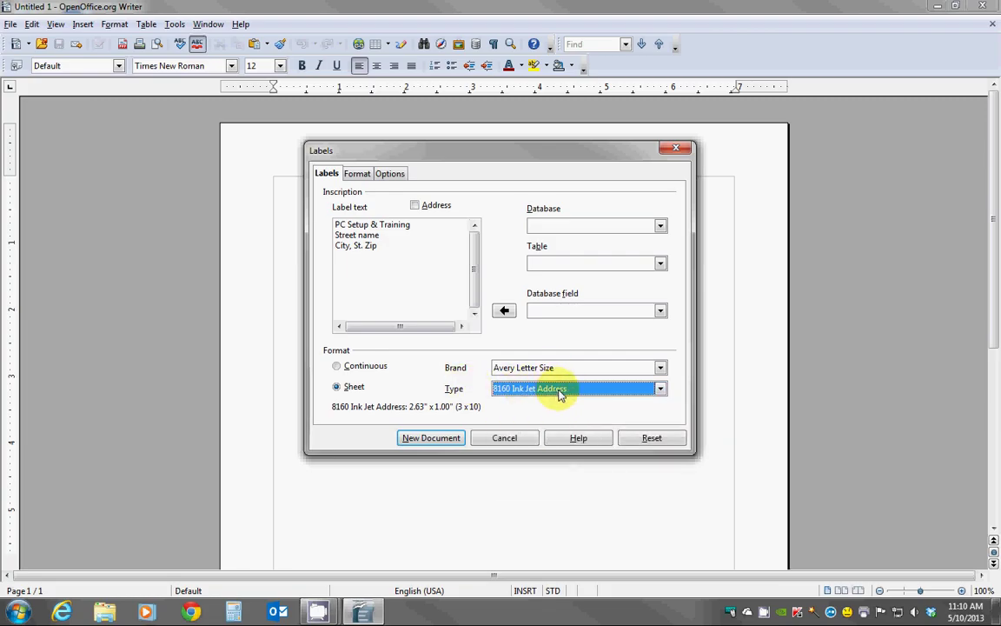
left_click(569, 390)
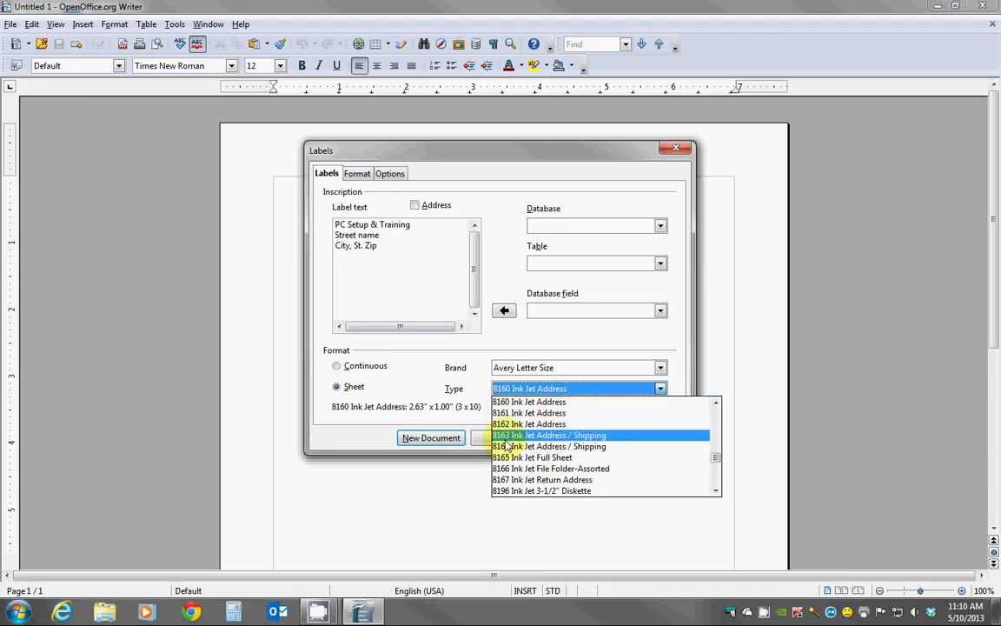
scroll(532, 450, "up", 1)
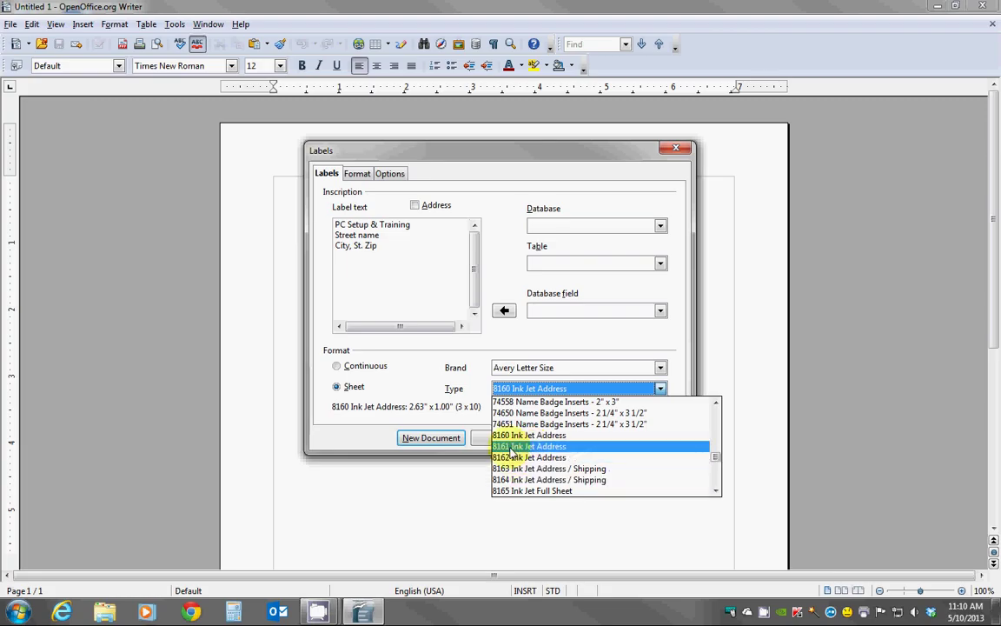
scroll(525, 435, "up", 4)
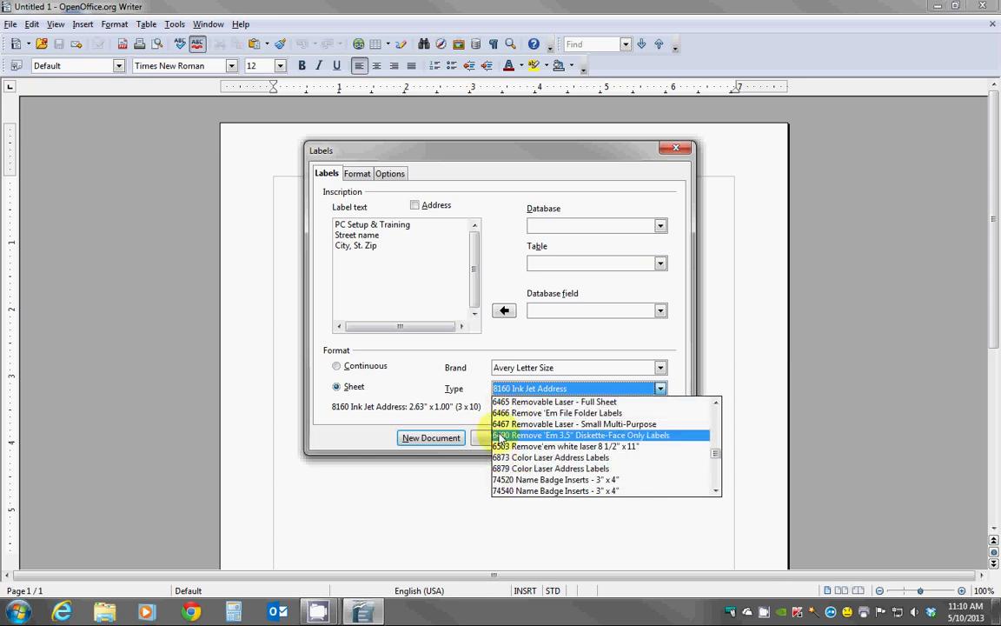
scroll(516, 434, "up", 2)
scroll(515, 437, "up", 1)
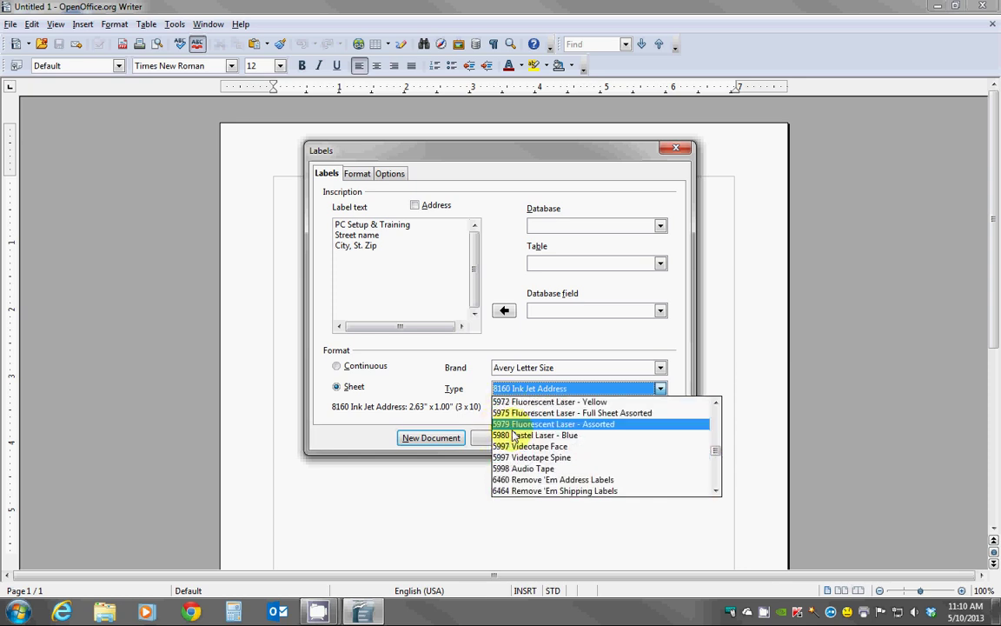
scroll(516, 440, "down", 5)
scroll(515, 440, "down", 3)
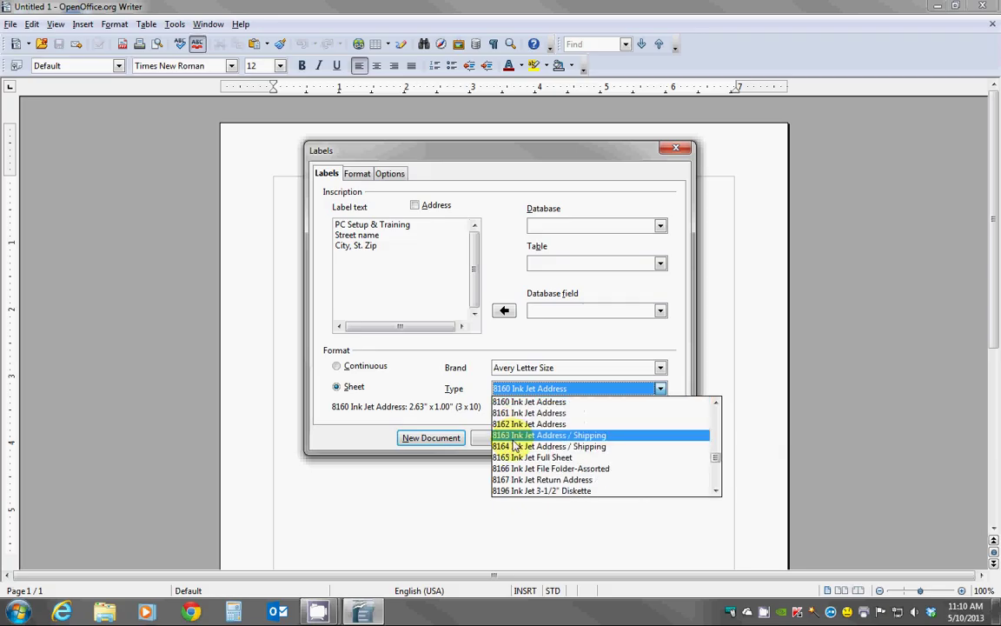
left_click(522, 405)
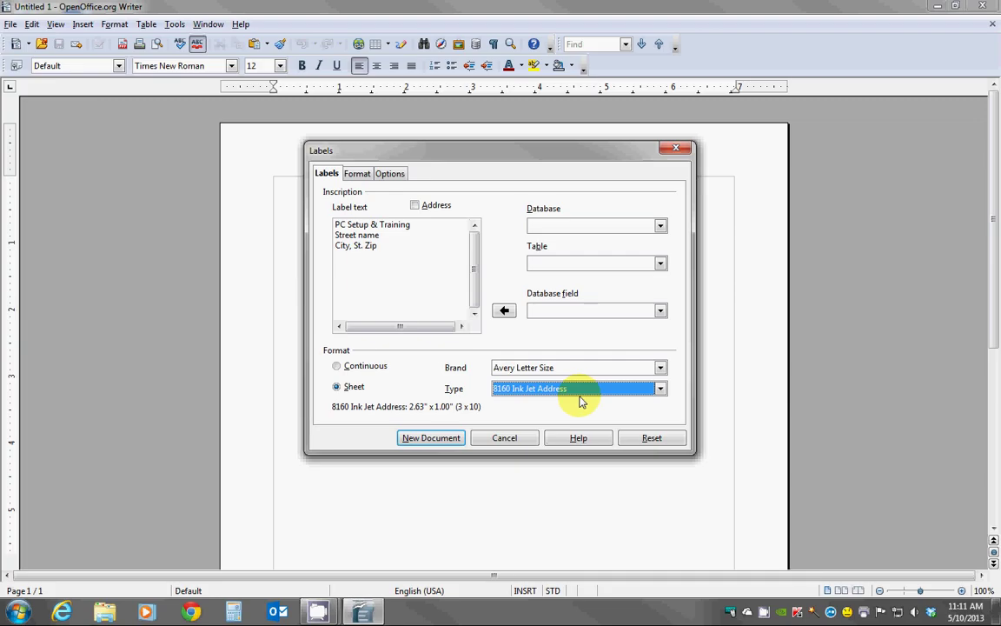
left_click(431, 438)
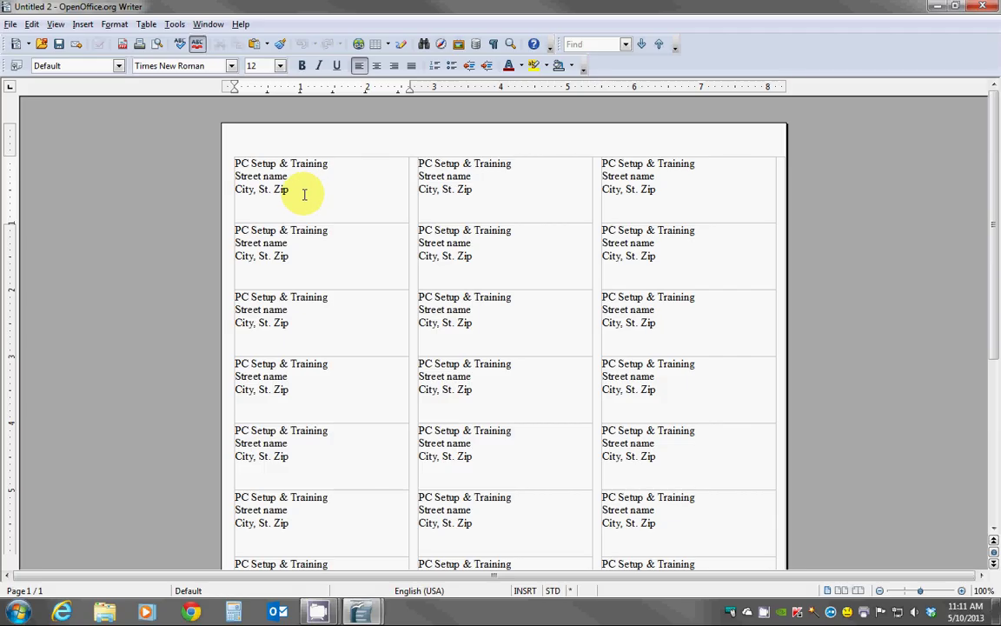
Step: Make the first label's 'PC Setup & Training' line bold
left_click_drag(289, 190, 233, 164)
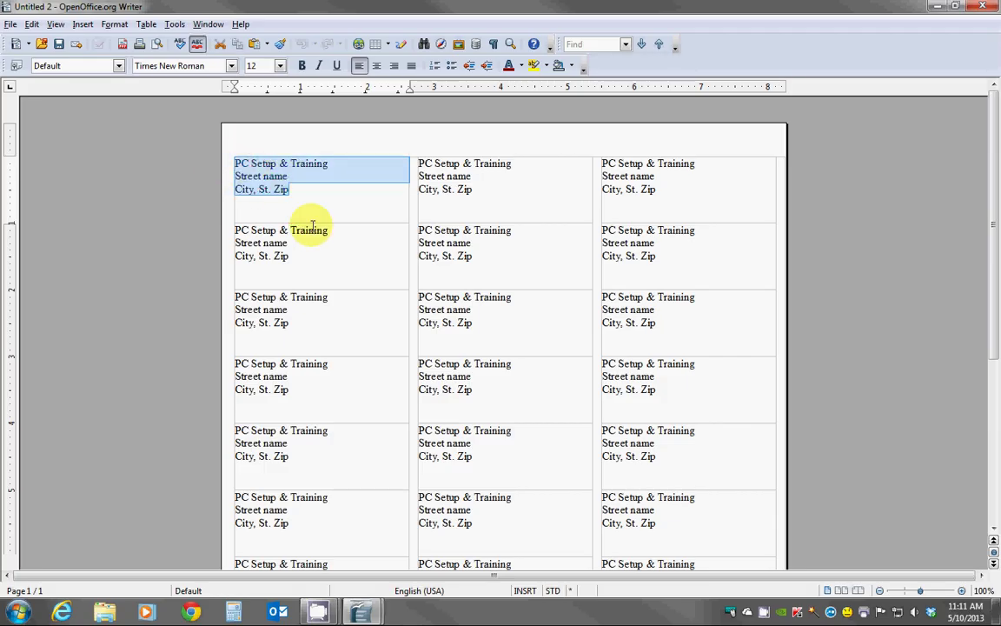
left_click(291, 189)
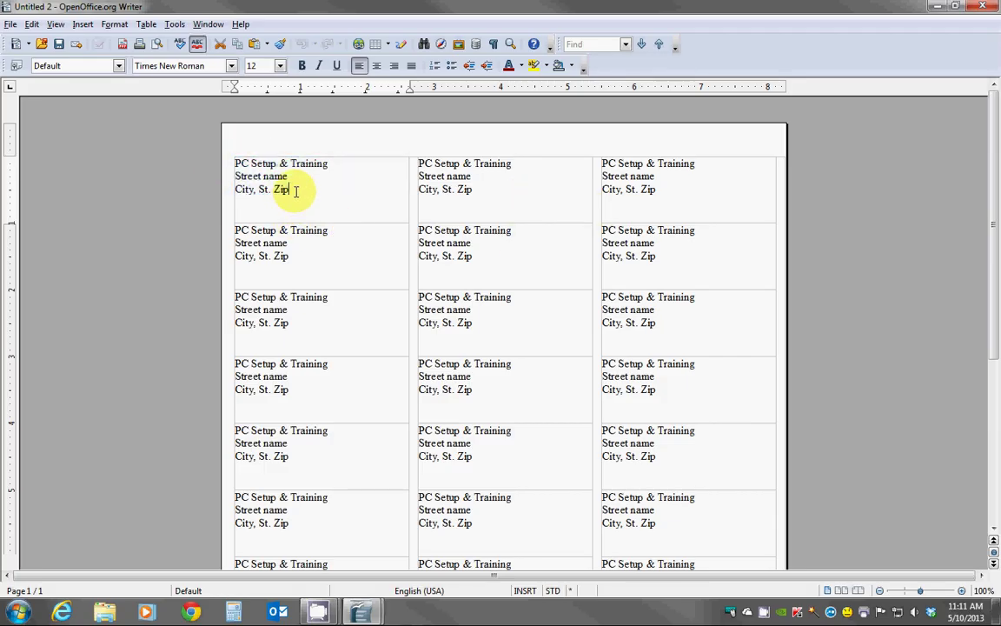
left_click_drag(328, 163, 237, 158)
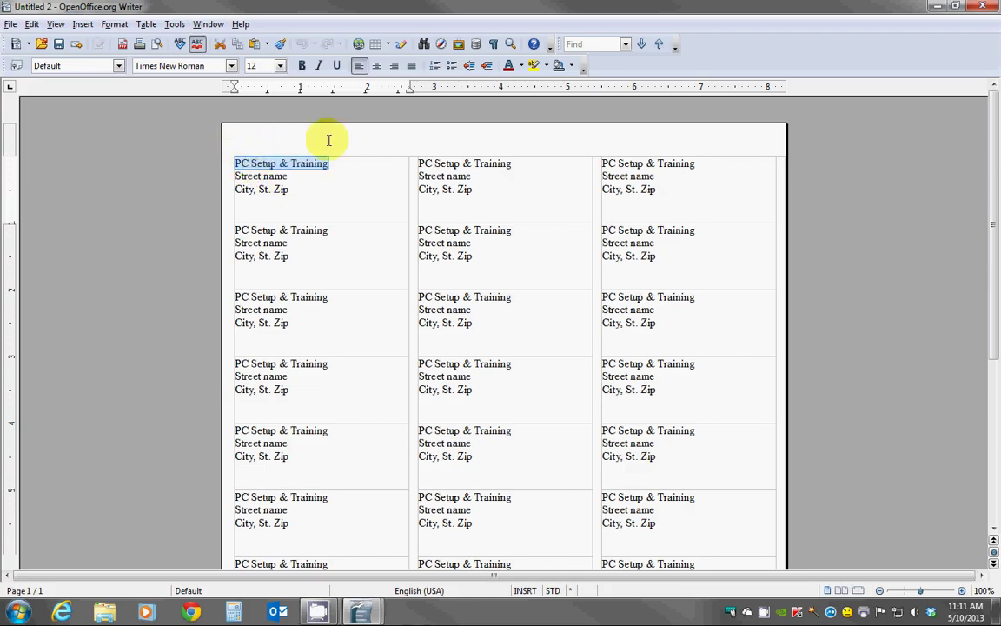
left_click(303, 67)
left_click(297, 179)
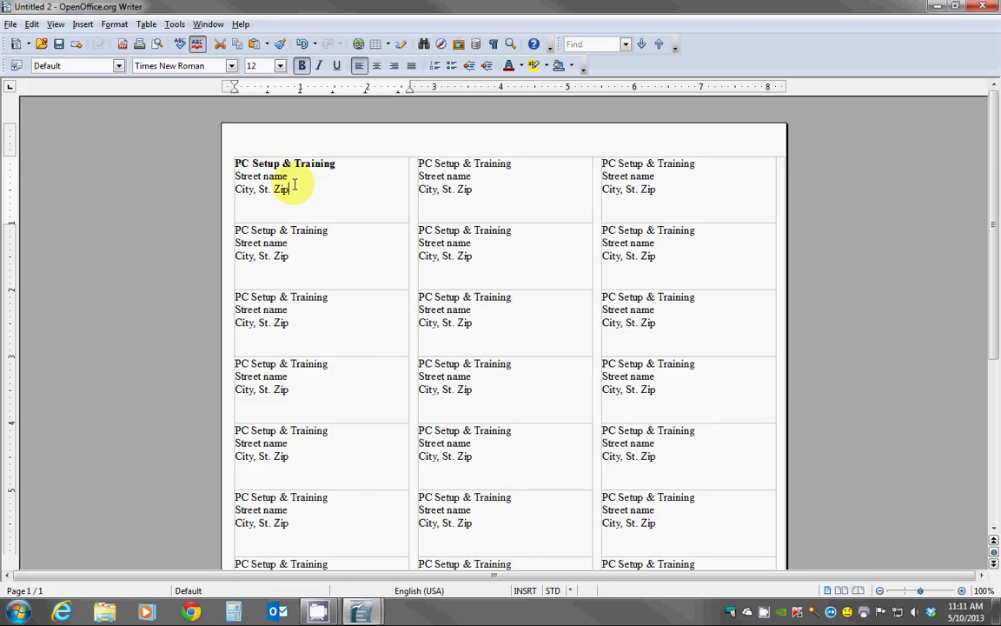
Step: Change the first label's address lines to the Trebuchet MS font
left_click_drag(291, 190, 235, 174)
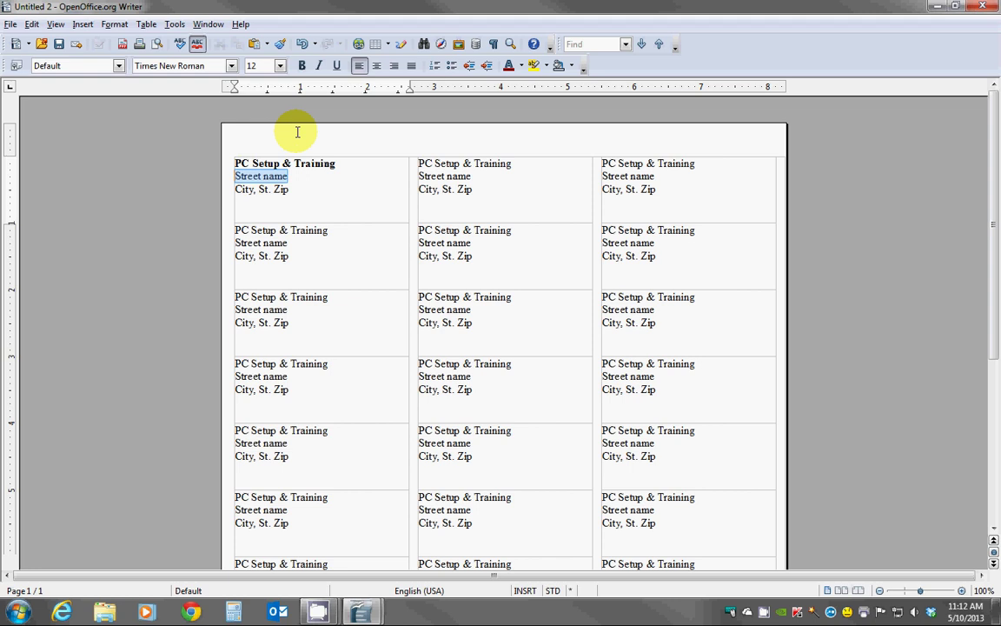
left_click(231, 67)
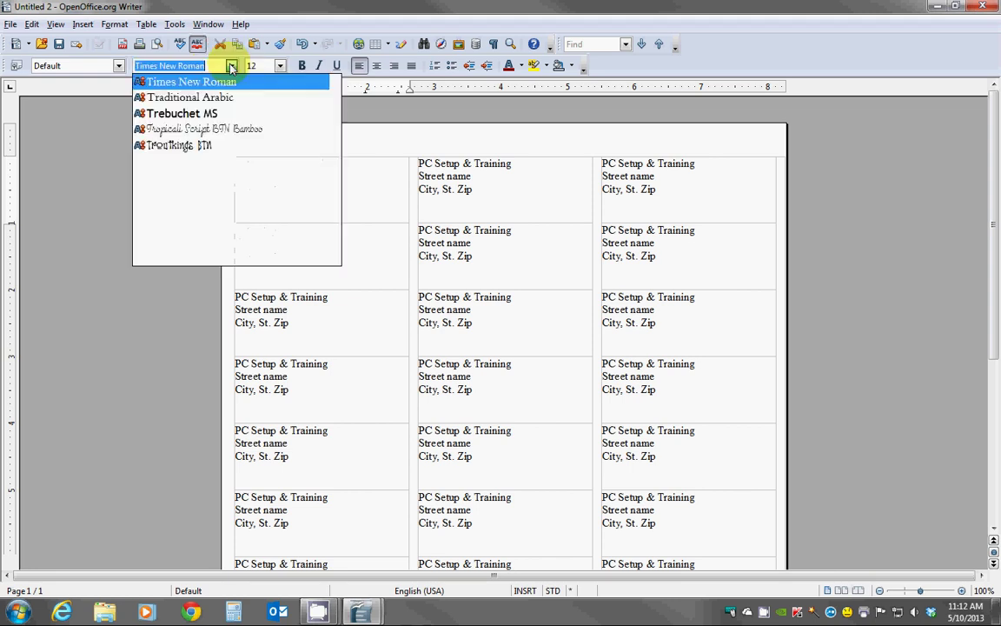
left_click(190, 114)
left_click(299, 192)
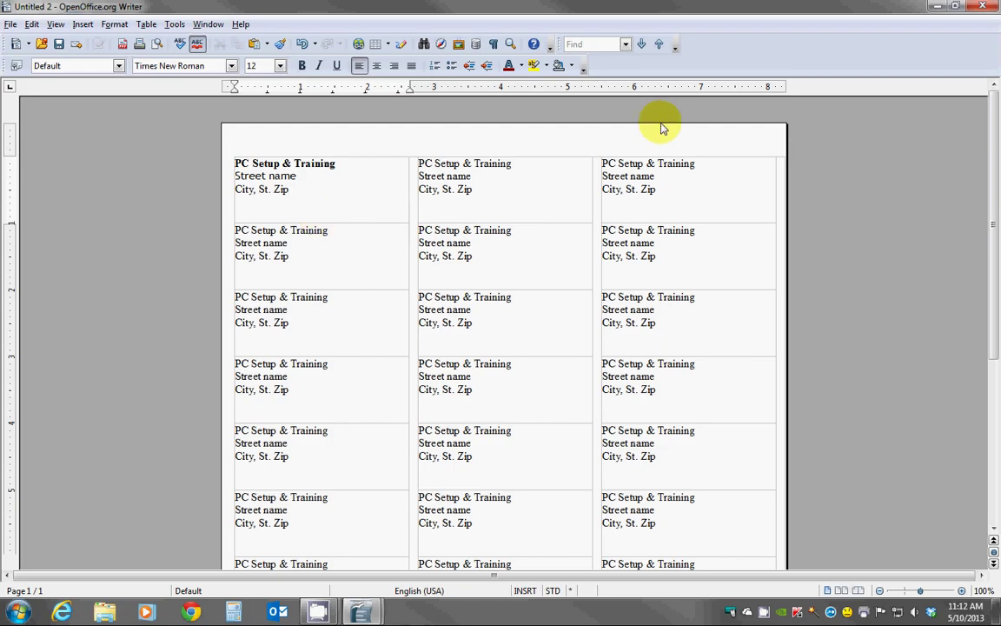
Step: Close the formatted label sheet, discarding its changes
left_click(987, 6)
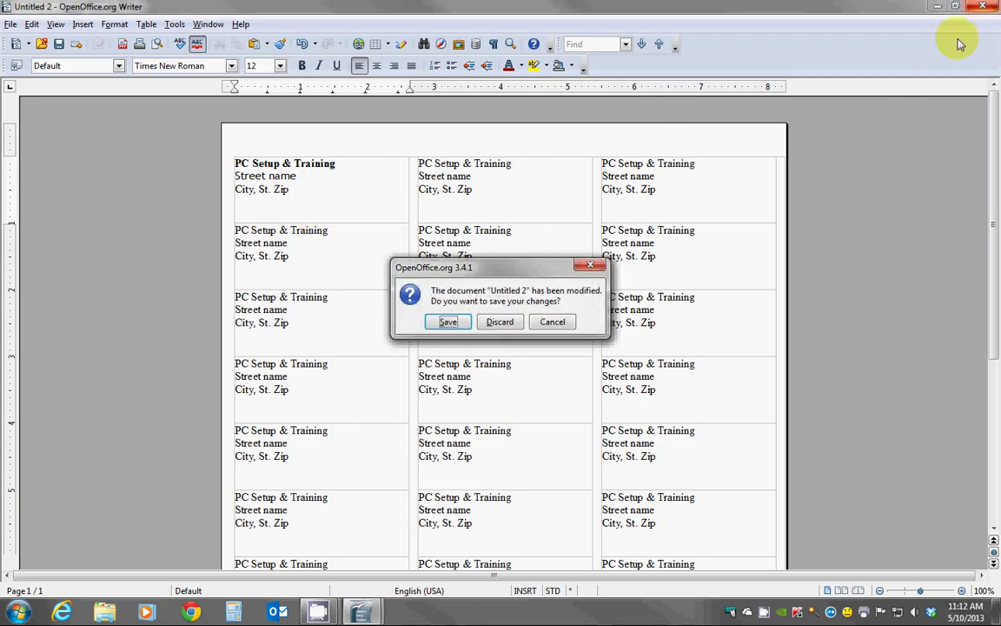
left_click(501, 323)
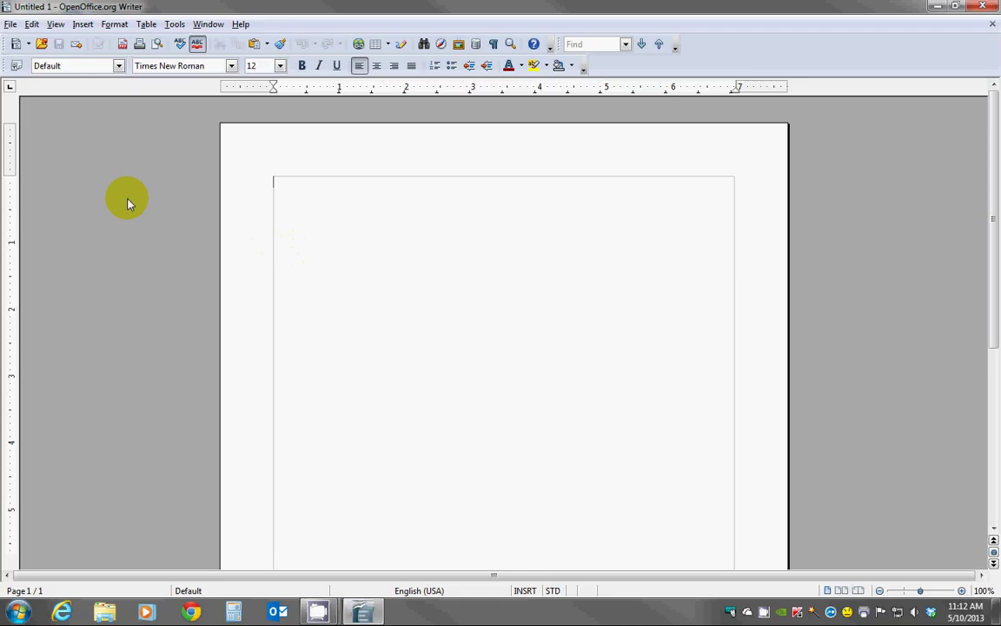
left_click(11, 24)
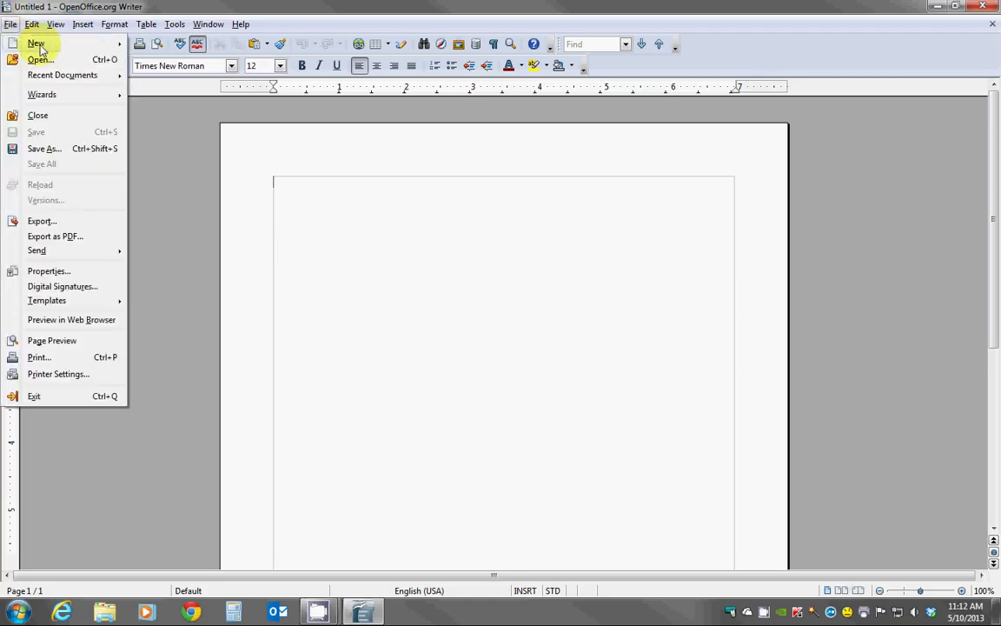
Step: Create a new Avery 8160 label sheet with the label text deleted, leaving every label blank
mouse_move(38, 45)
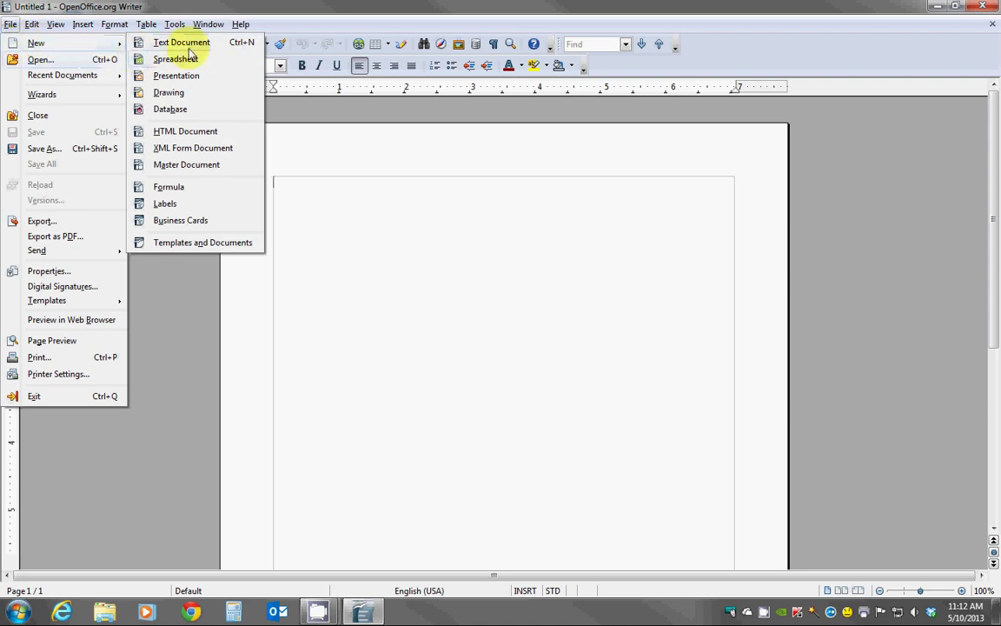
left_click(167, 204)
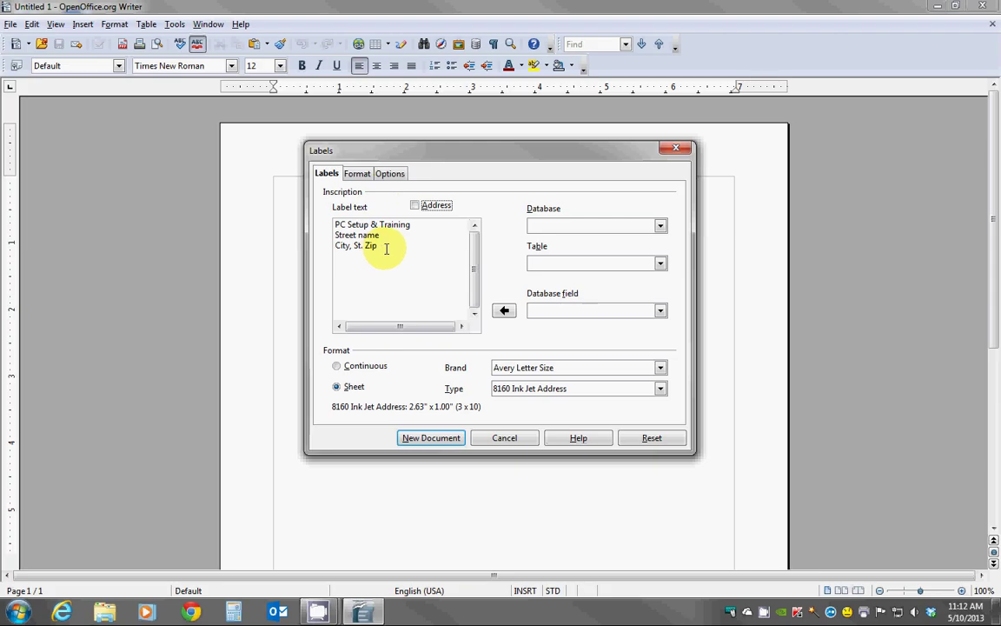
left_click_drag(379, 246, 331, 223)
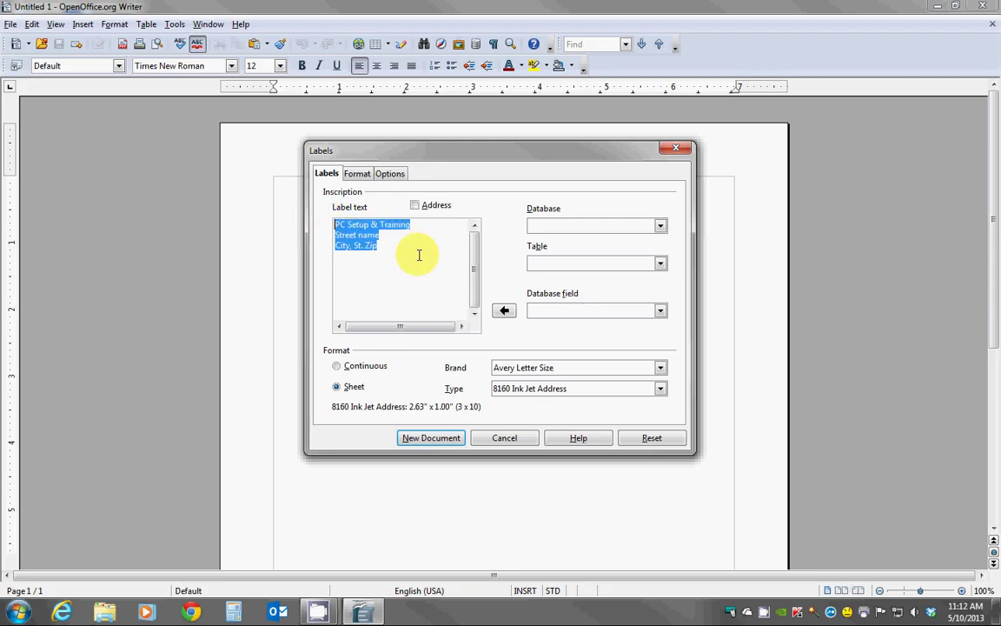
key("Delete")
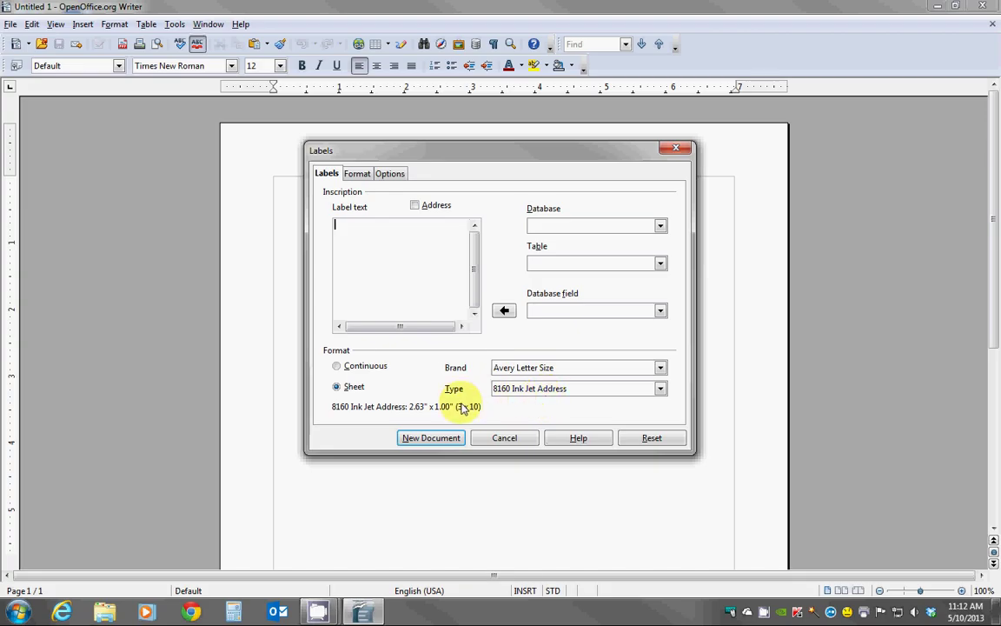
left_click(440, 441)
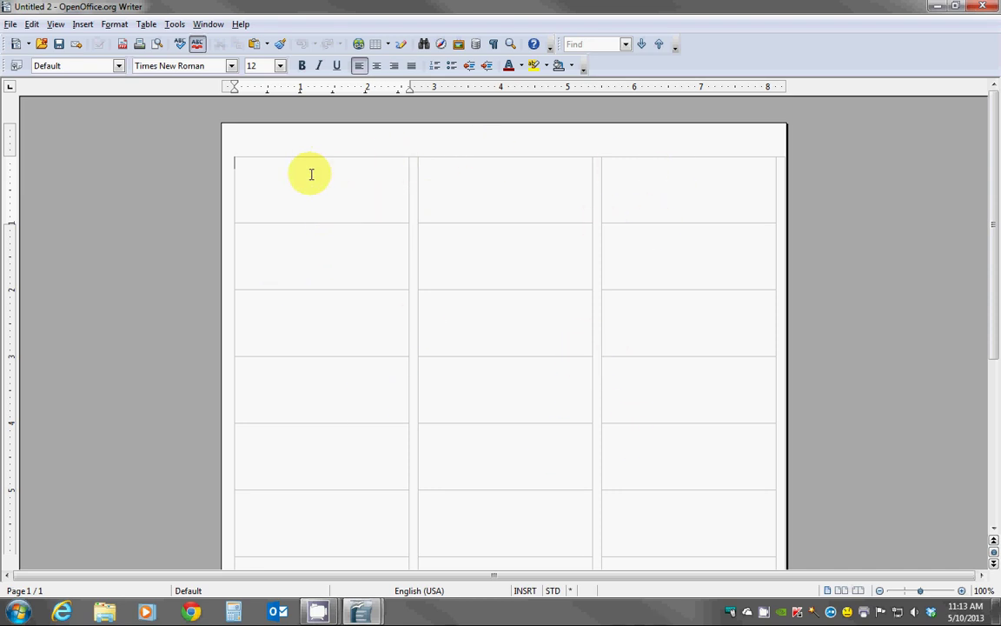
Step: Type two sample lines in label one, three digit lines in label two, and 'asldkjh 7986asd8f7' in label three
type("L;kj ;alsj")
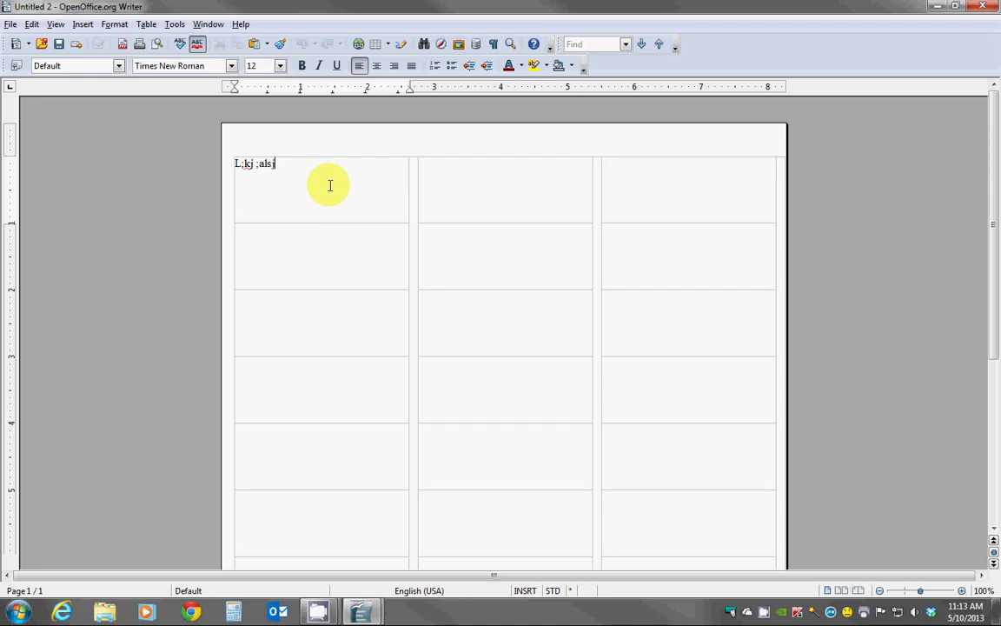
type(" fl;kjasd asdf;ljk asdl;fj")
key("Return")
type("asd;lf jkasdl; fjasd fl;")
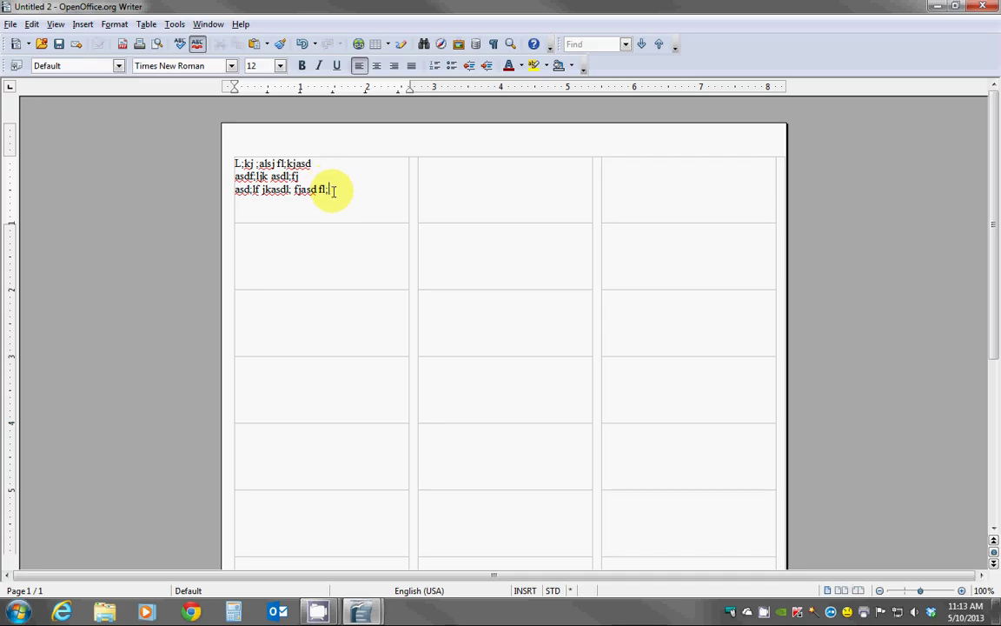
left_click(492, 177)
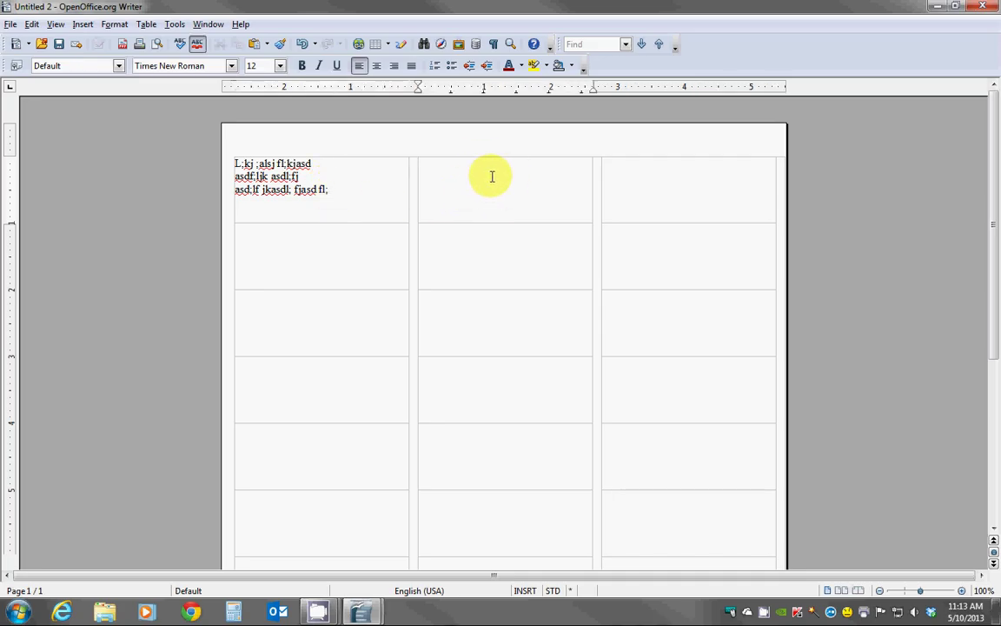
type("234987234978")
key("Return")
type("234987234598723")
key("Return")
type("234598723598723")
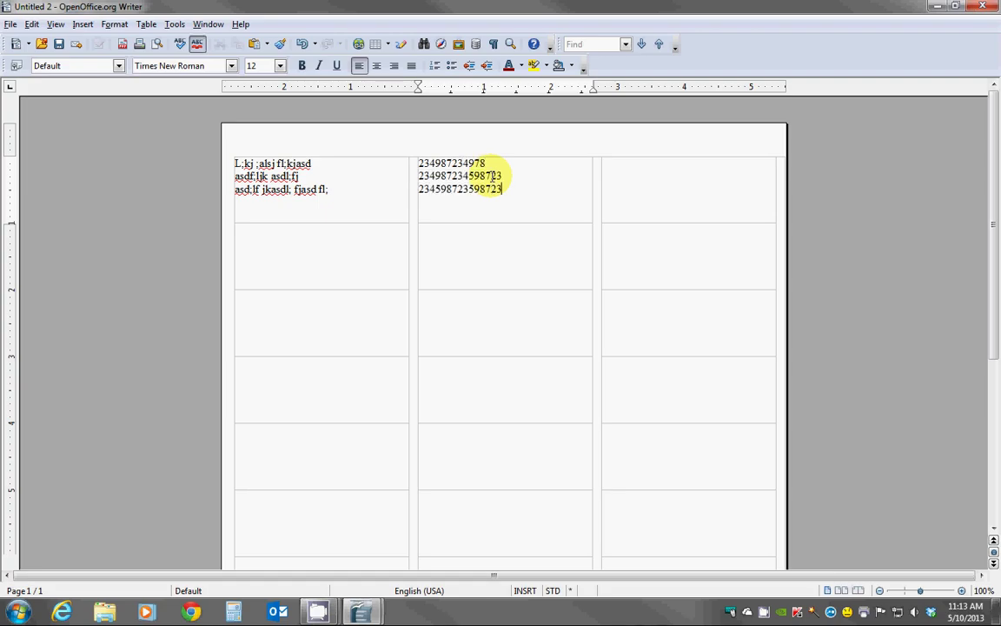
left_click(645, 205)
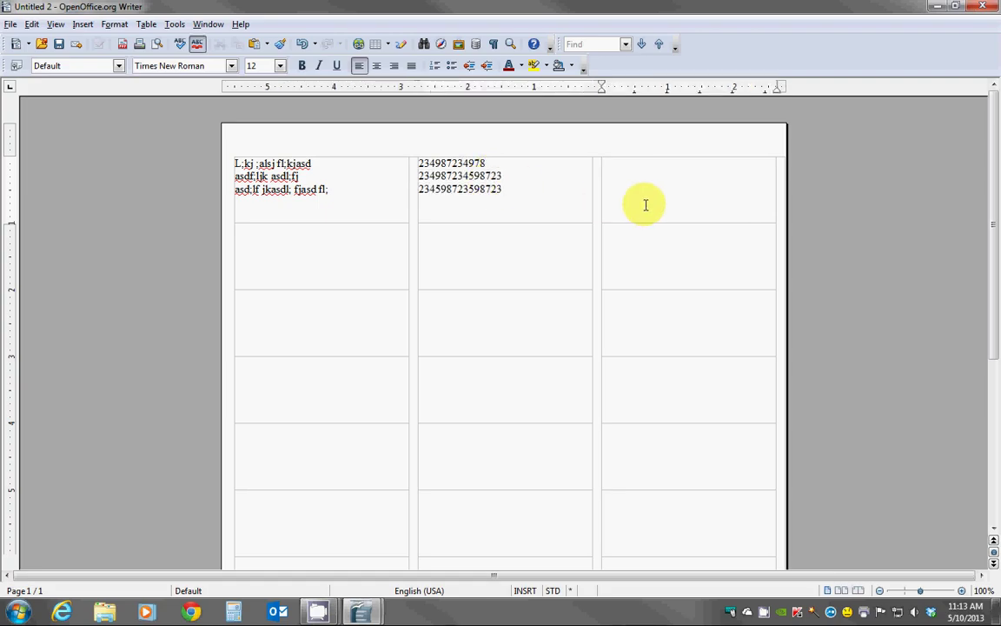
type("asldkjh 7986")
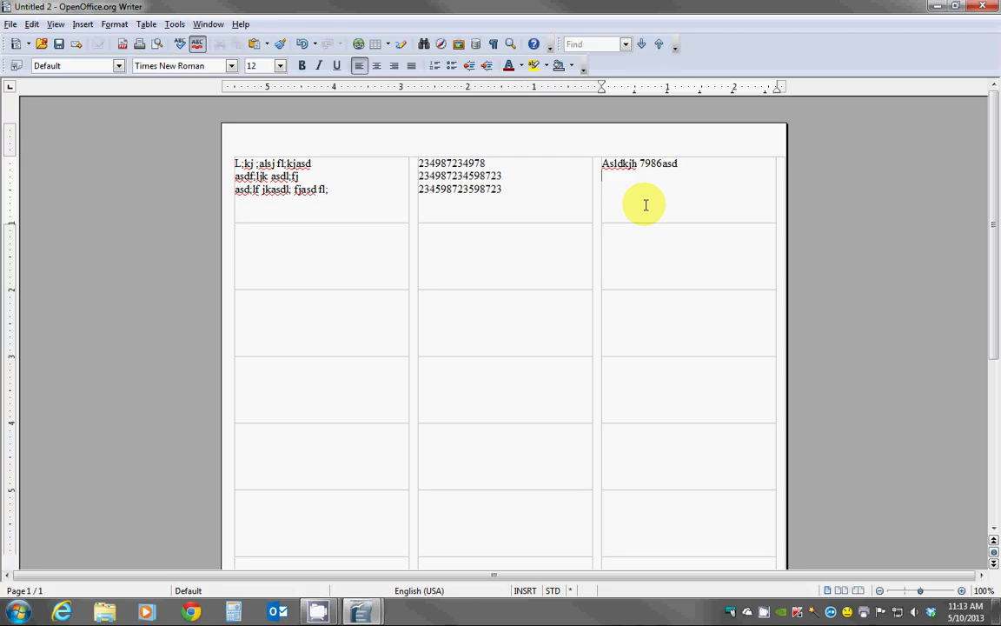
type("asd8f76asd876f")
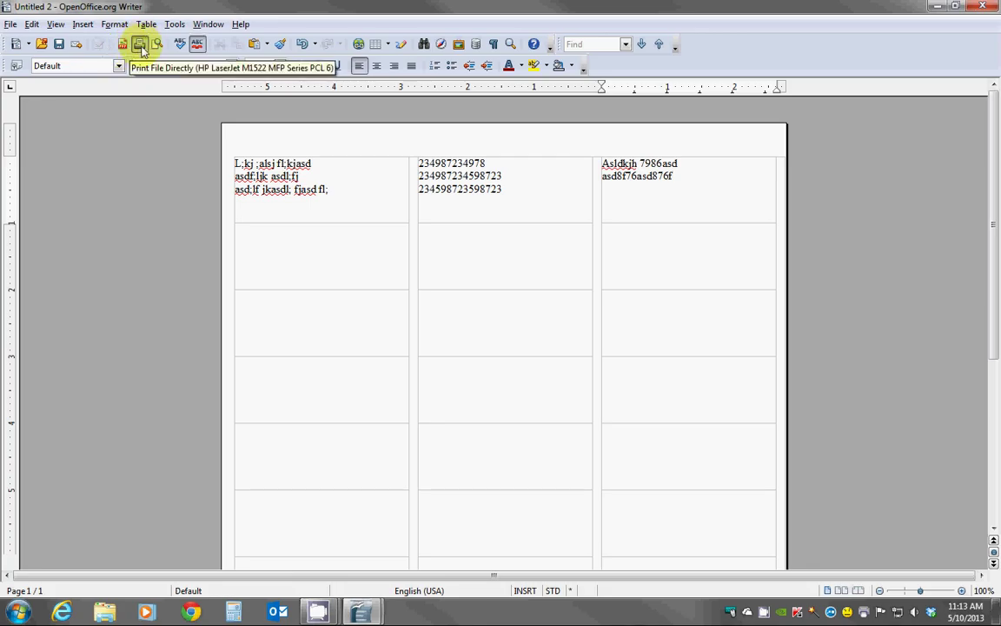
Step: Point out Print in the File menu, then close the label sheet to bring up the save prompt
left_click(10, 24)
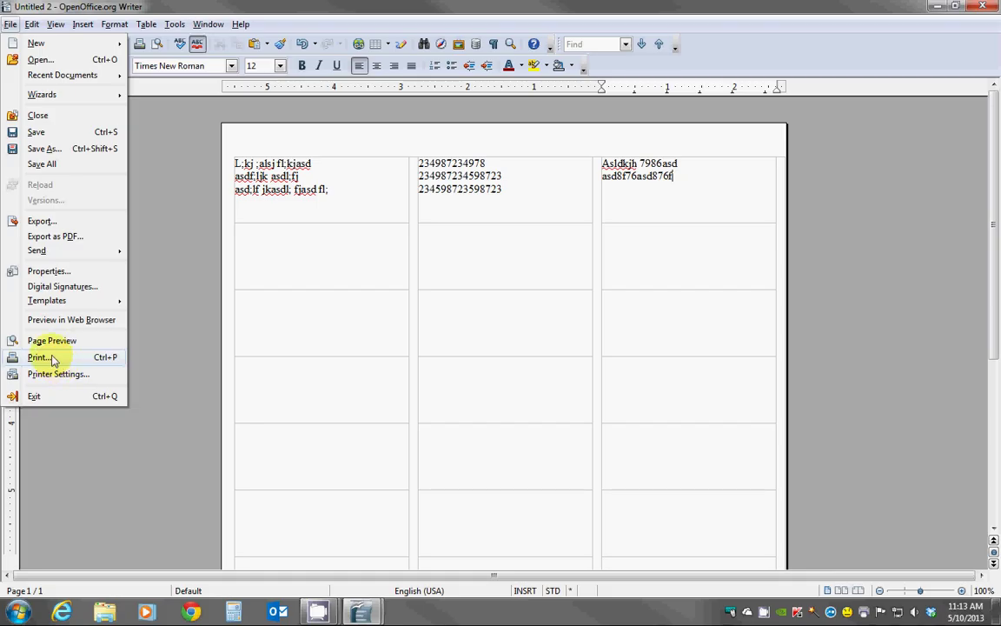
left_click(493, 107)
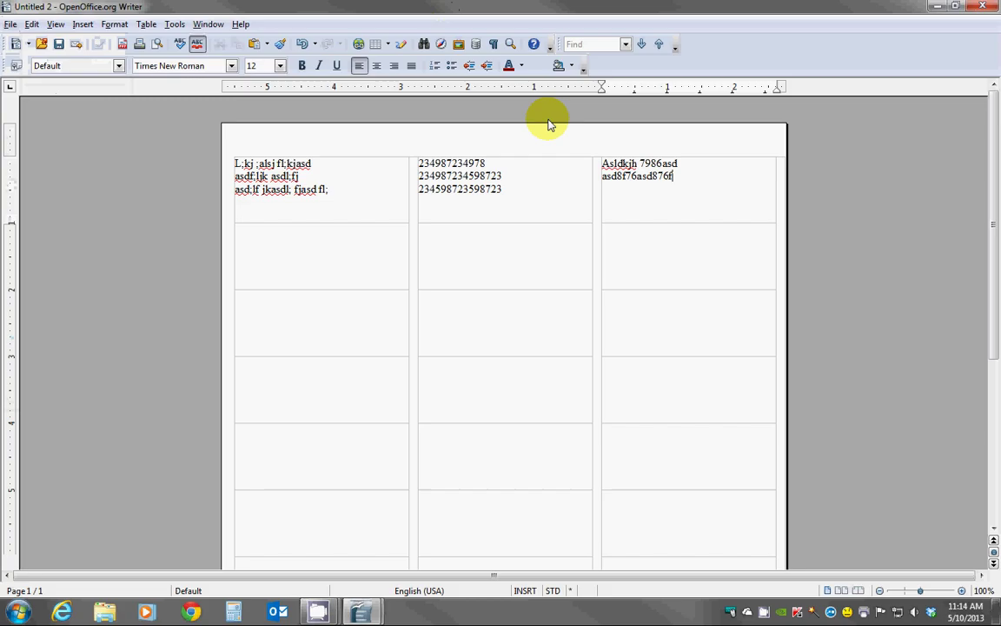
left_click(528, 192)
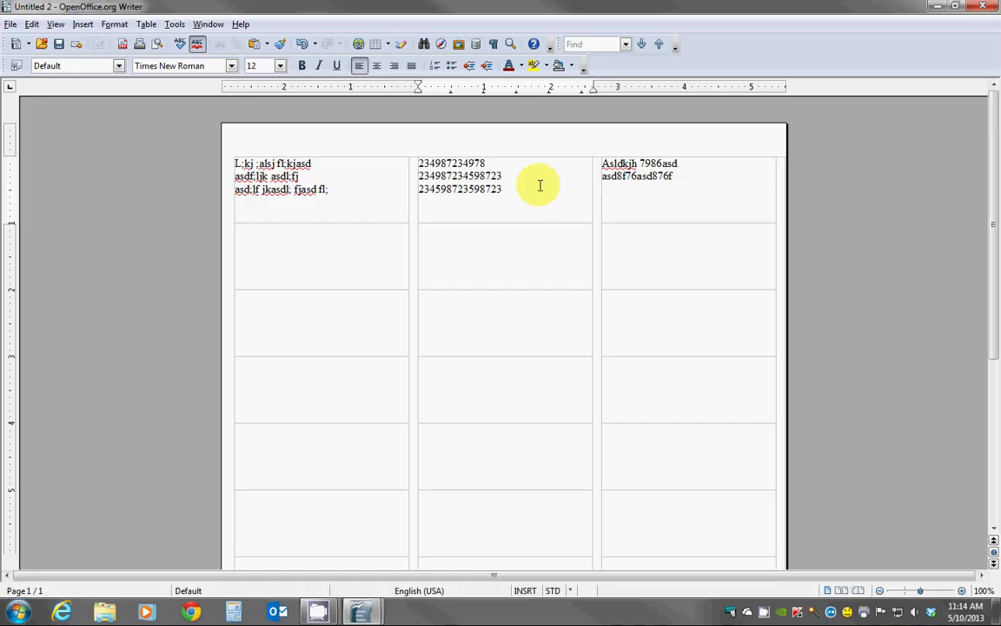
left_click(983, 6)
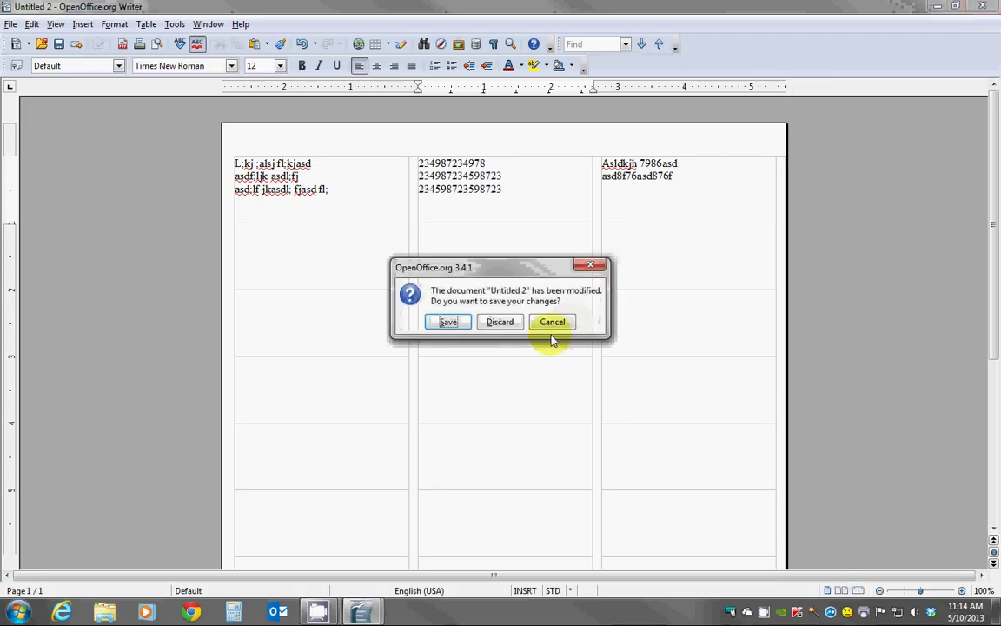
Step: Discard the sample sheet's changes and quit Writer
left_click(500, 320)
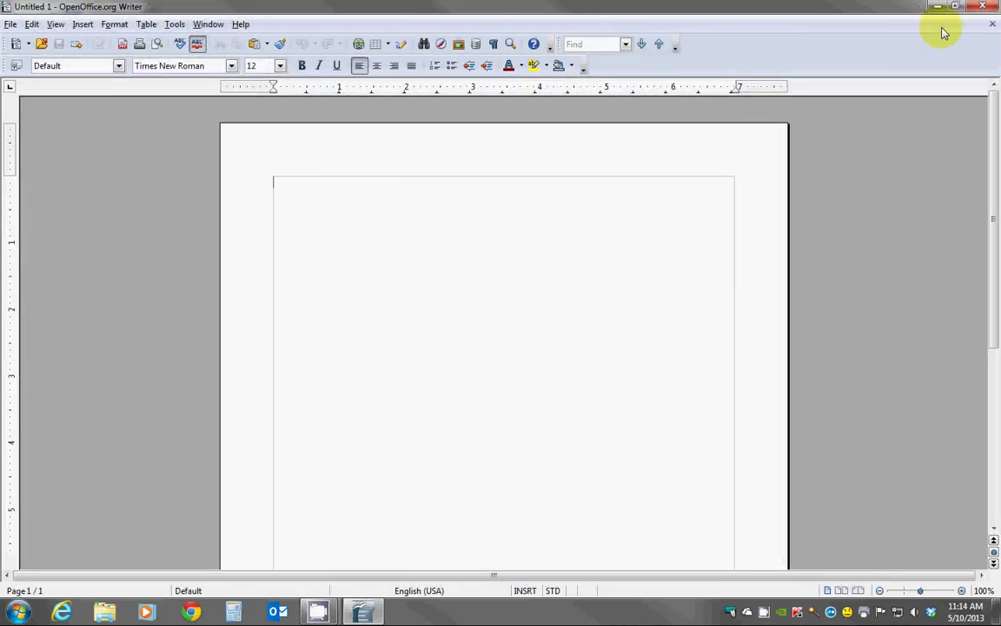
left_click(983, 6)
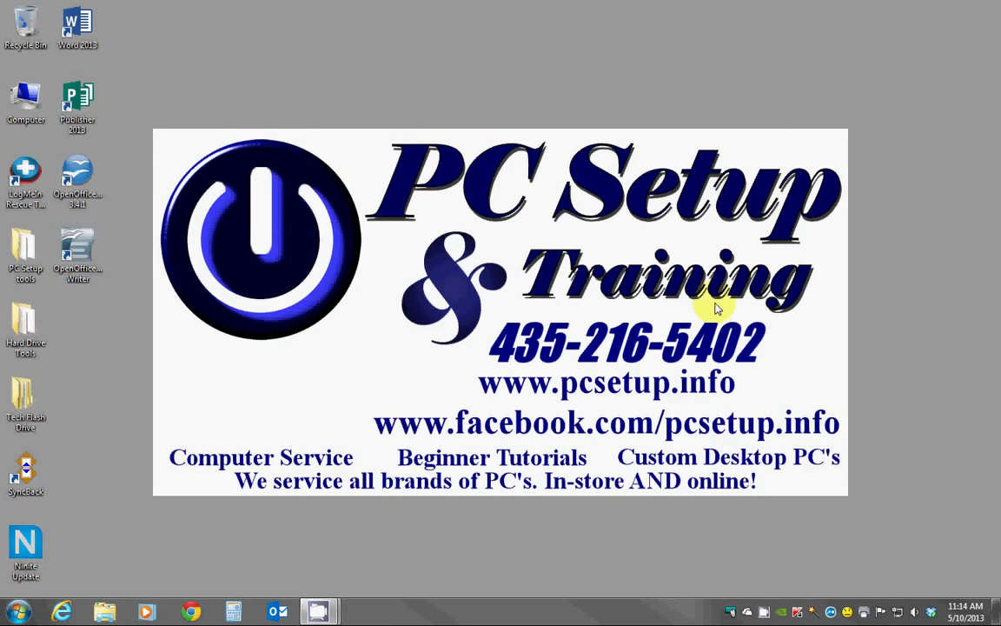